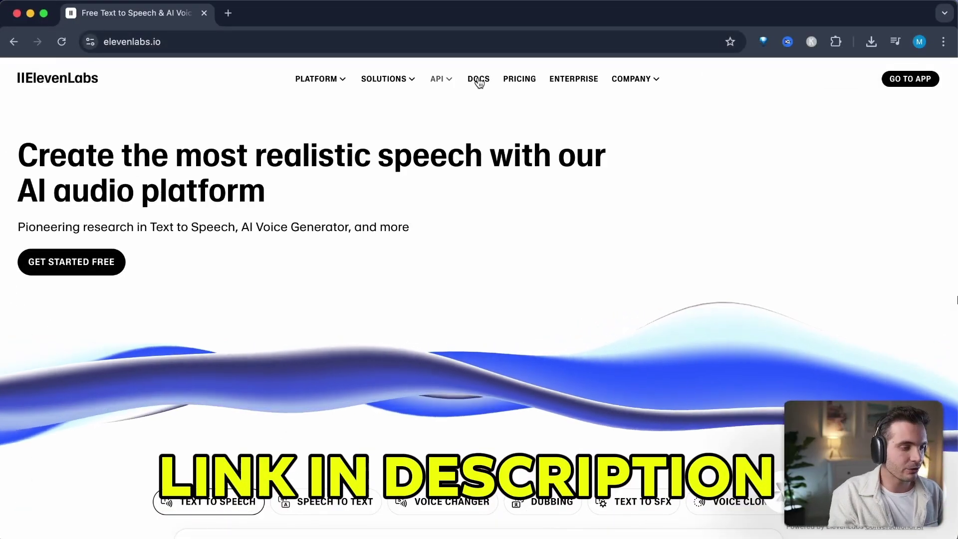
Review the ElevenLabs plan pricing cards on elevenlabs.io
click(509, 80)
scroll(146, 342, down, 3)
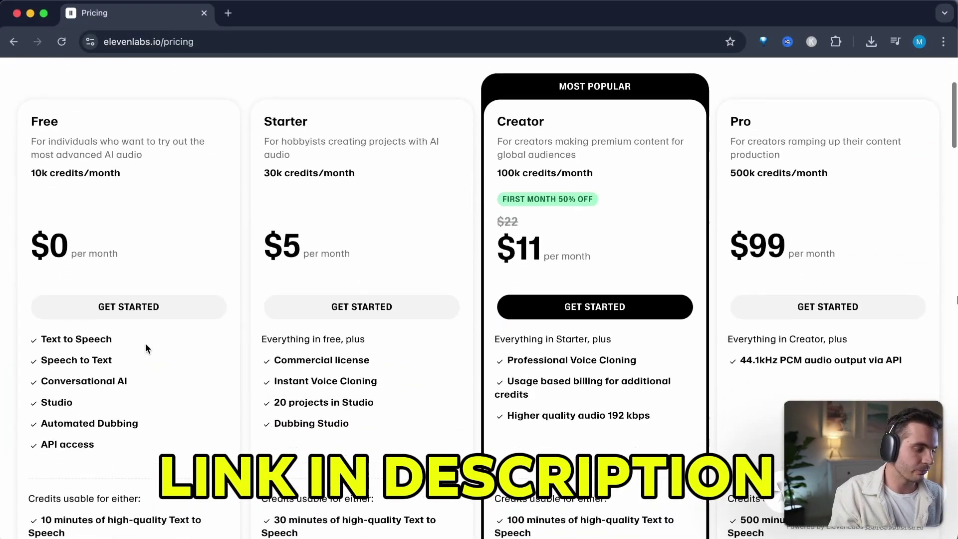
drag(31, 150, 267, 150)
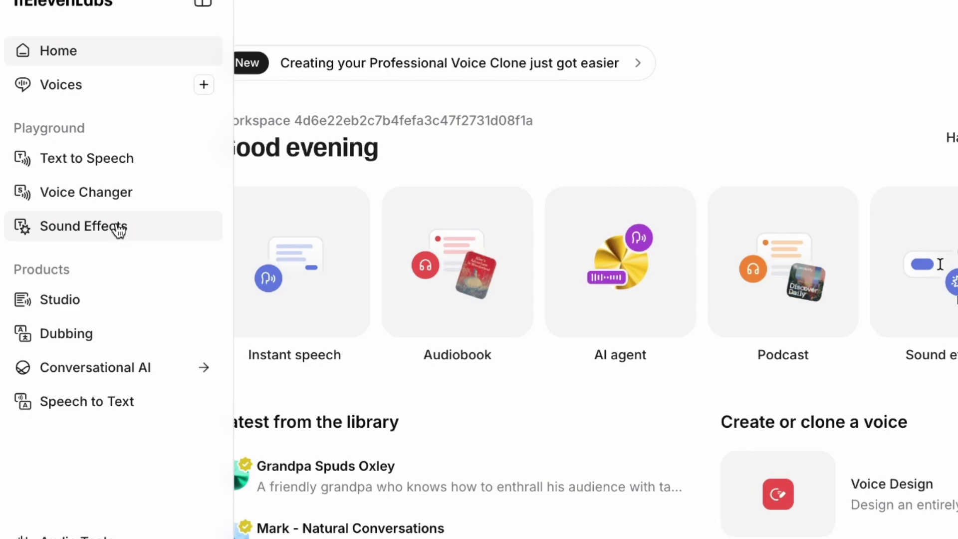
Set up a 'Truck reversing' sound effect at 10.3 s, costing 412 credits
click(118, 229)
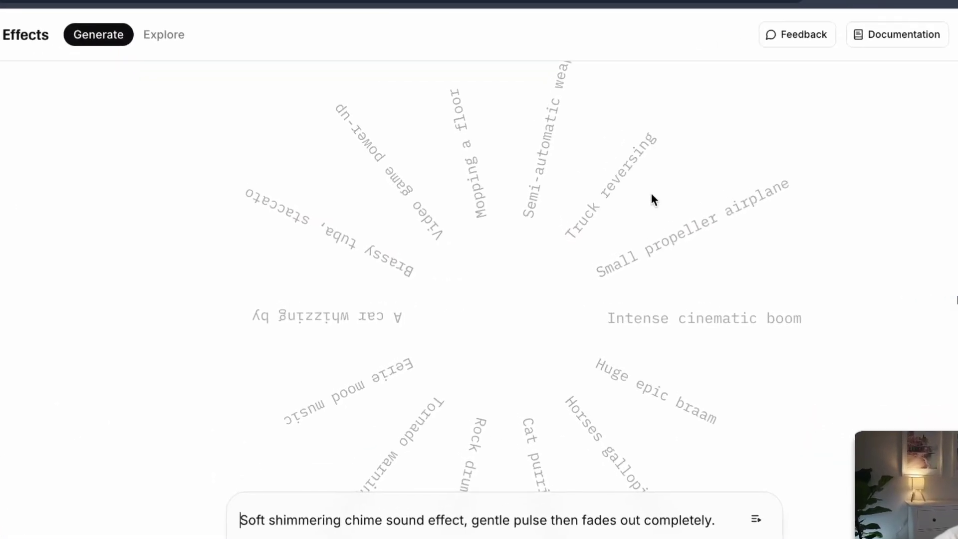
click(619, 195)
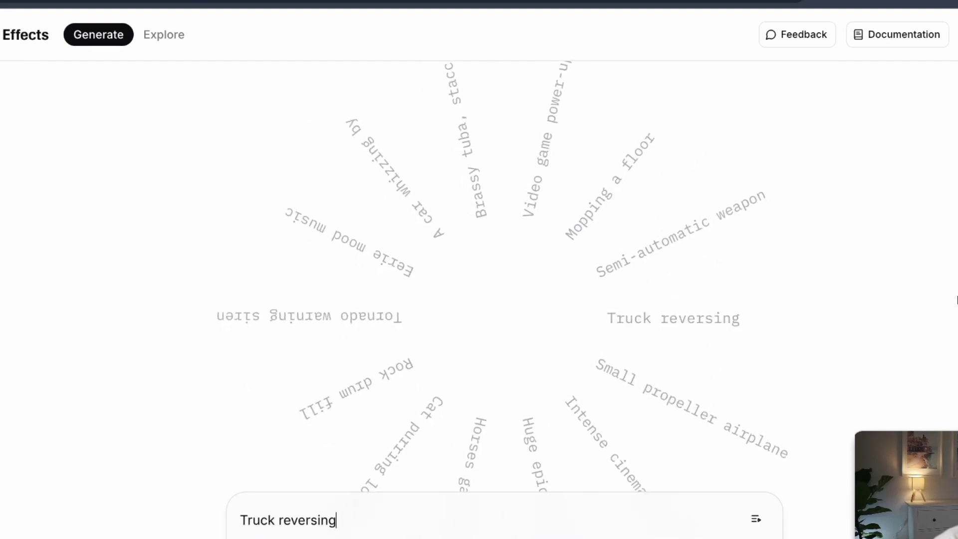
click(166, 498)
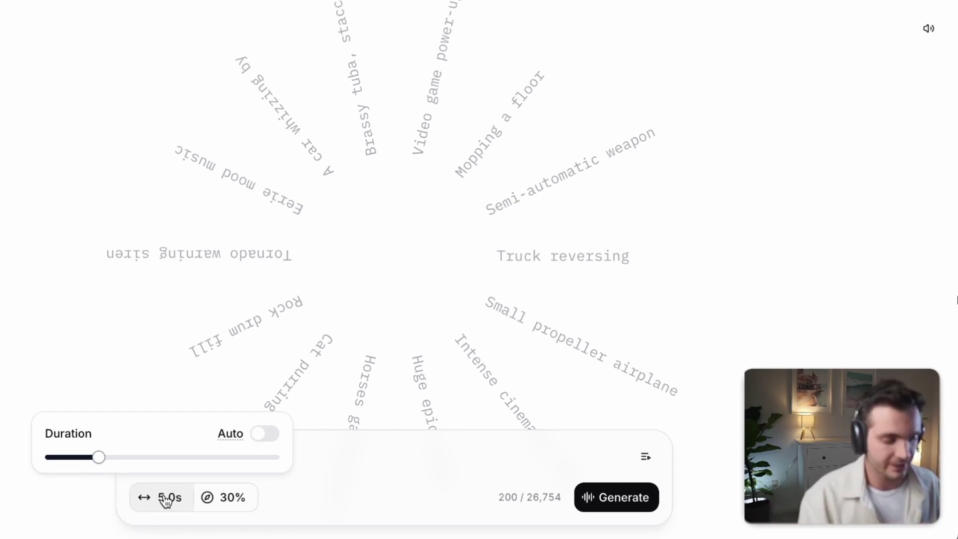
mouse_move(99, 458)
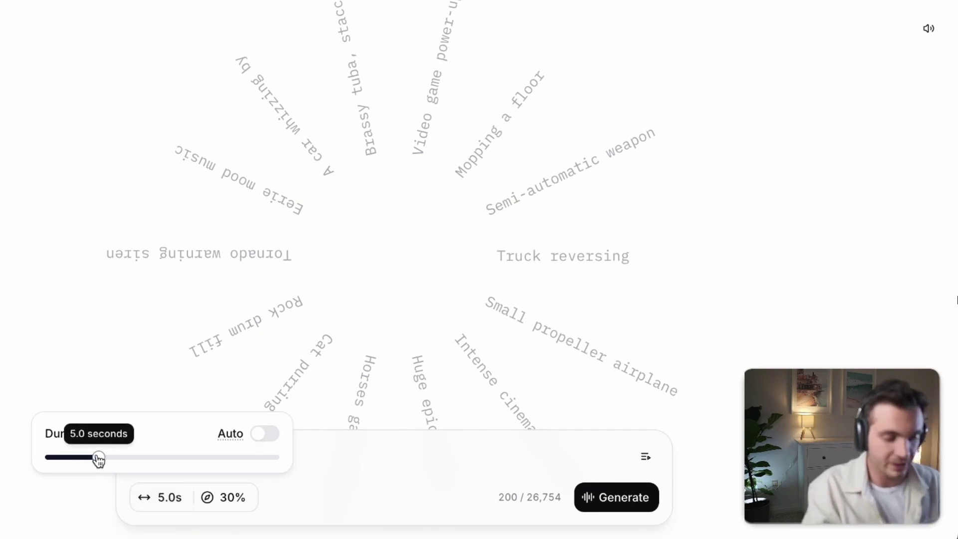
drag(99, 459, 153, 461)
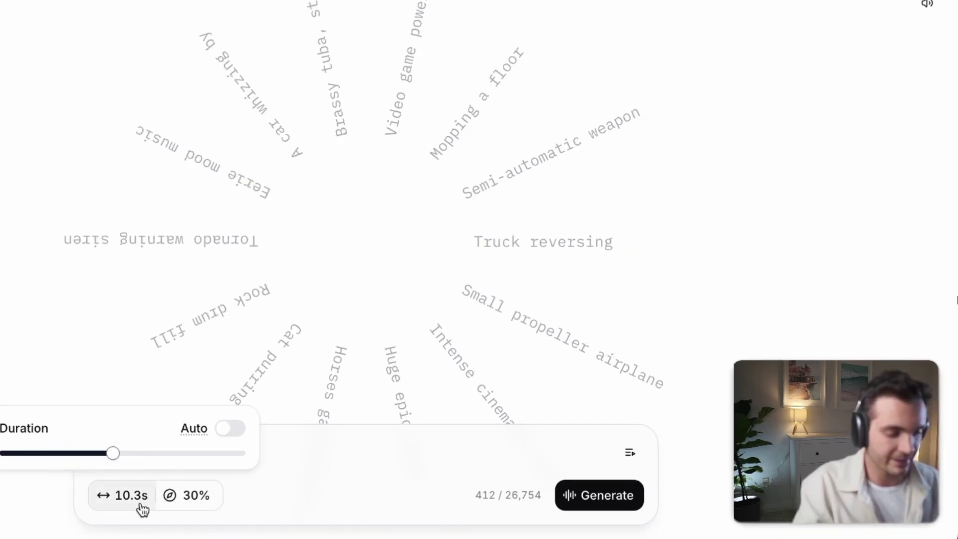
drag(474, 499, 548, 498)
Shorten the Truck reversing sound to 6.1 s and generate samples
click(549, 499)
mouse_move(496, 499)
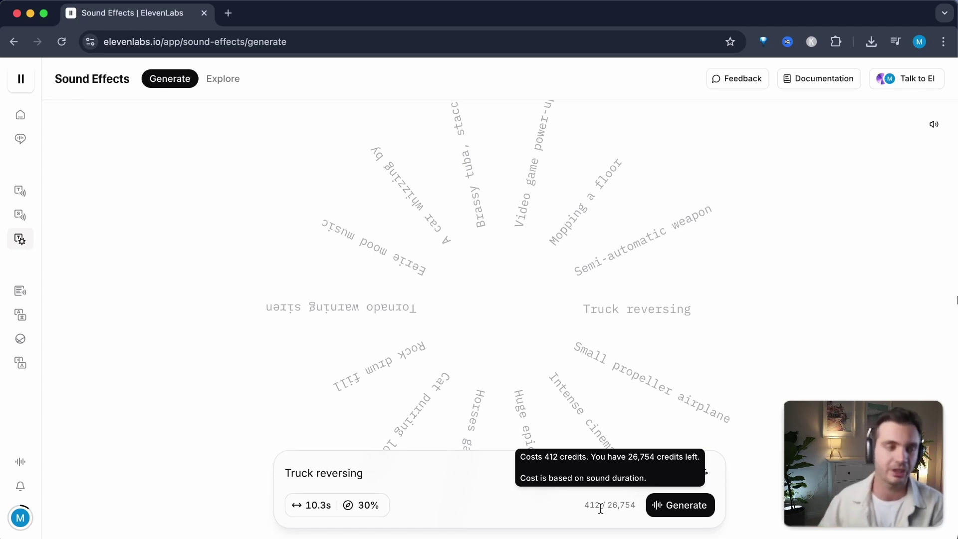
click(309, 504)
drag(300, 472, 267, 474)
click(678, 505)
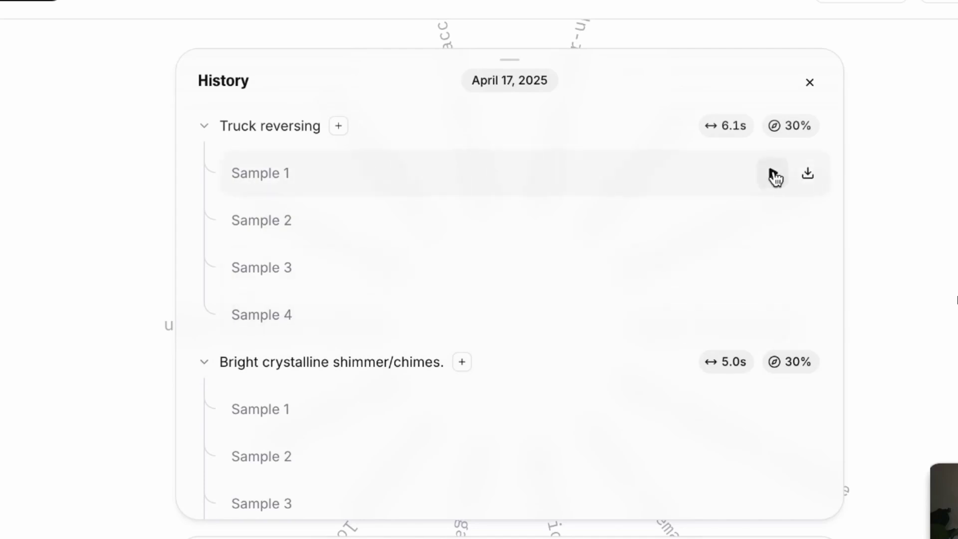
Play Samples 1–4, download one, and widen Gemini to full width
click(773, 175)
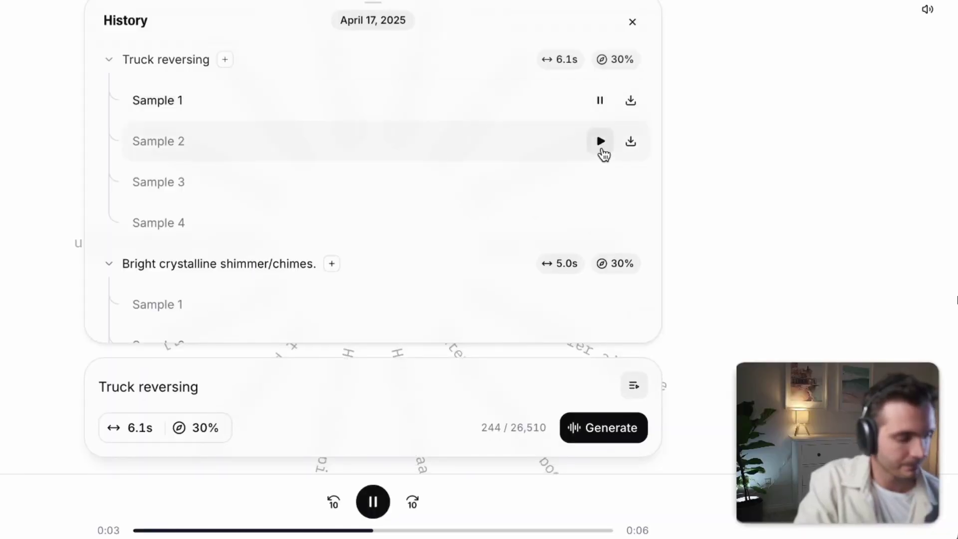
click(601, 145)
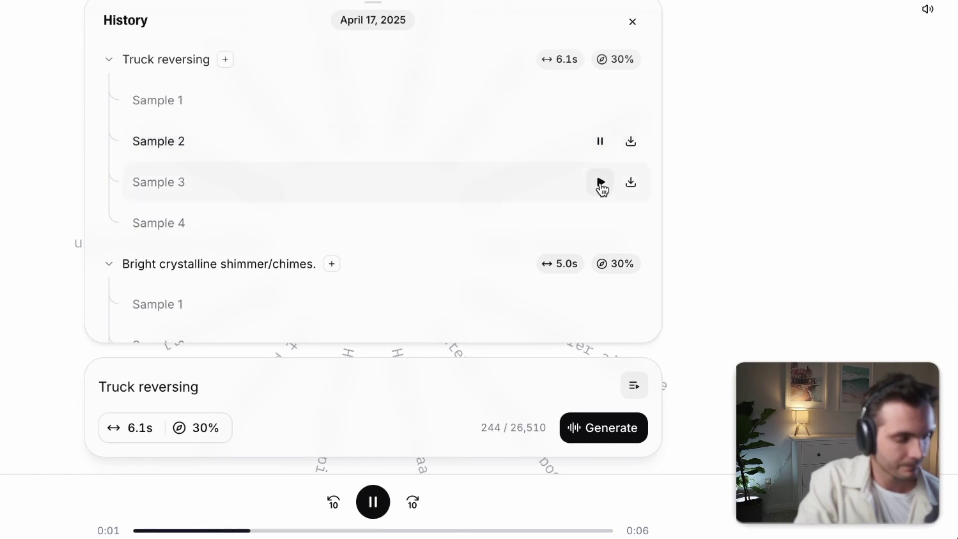
click(601, 184)
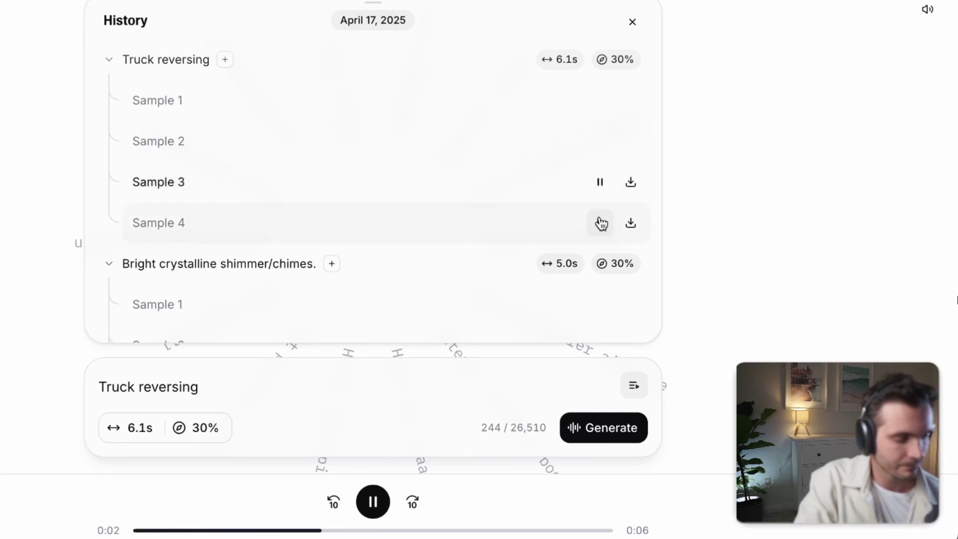
click(601, 223)
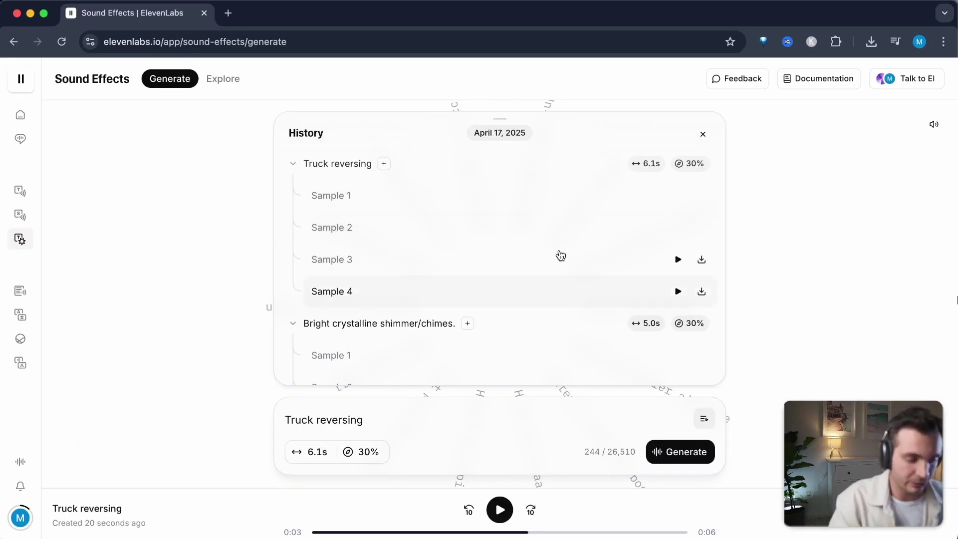
click(703, 229)
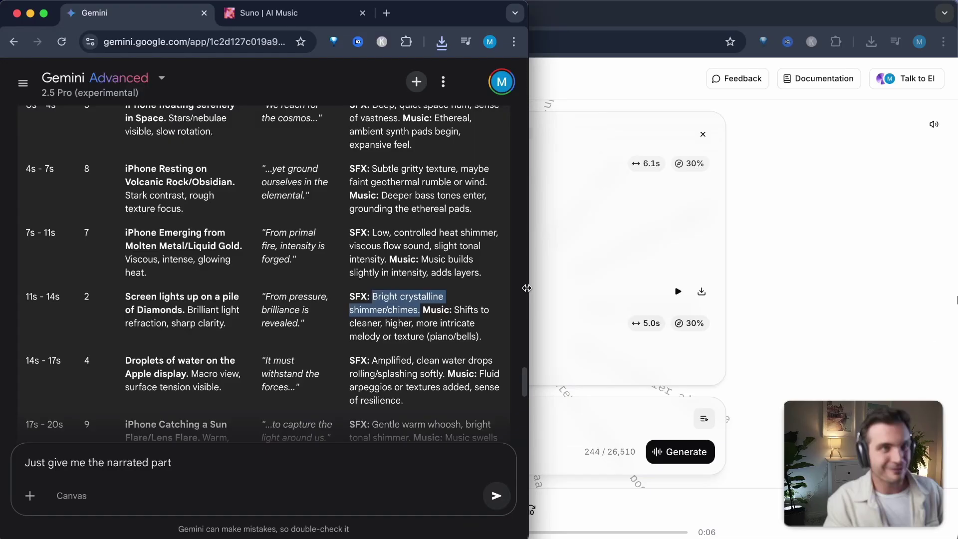
drag(527, 288, 956, 287)
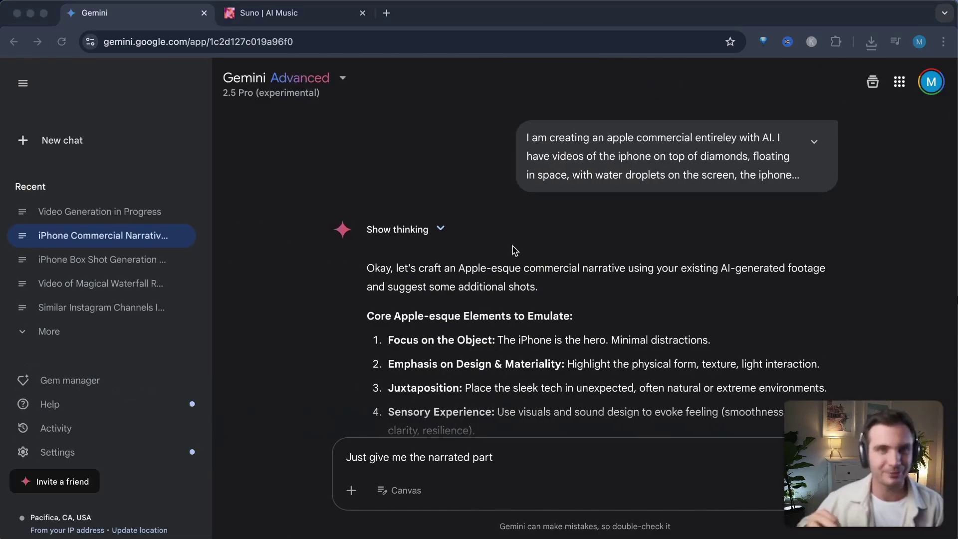
Scroll to the Commercial Script Table and select the 0s - 3s shot's SFX description
scroll(513, 248, down, 15)
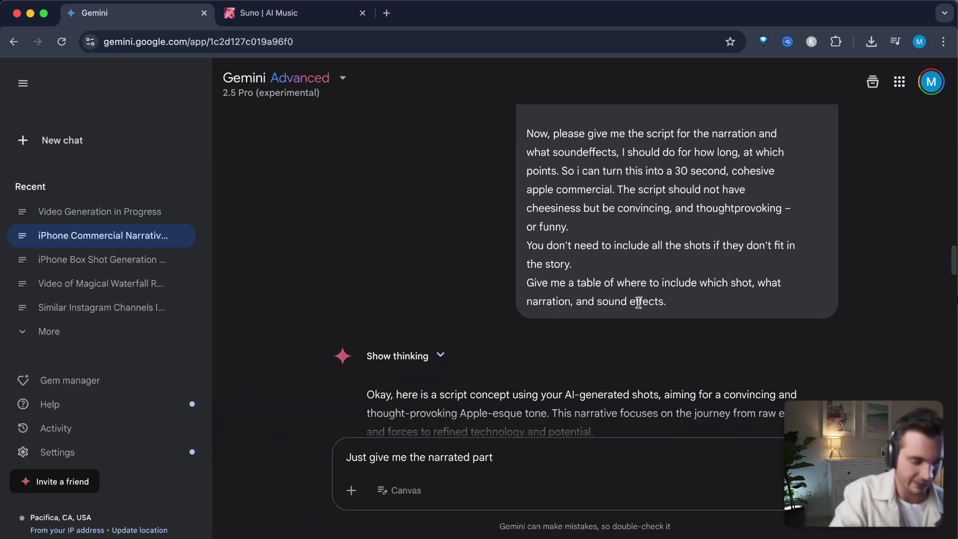
scroll(638, 302, down, 10)
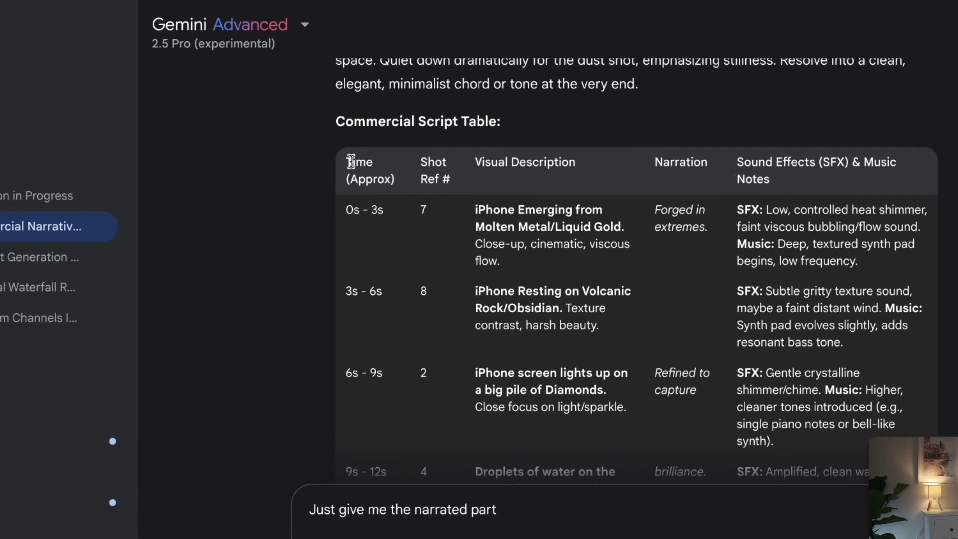
drag(350, 161, 936, 170)
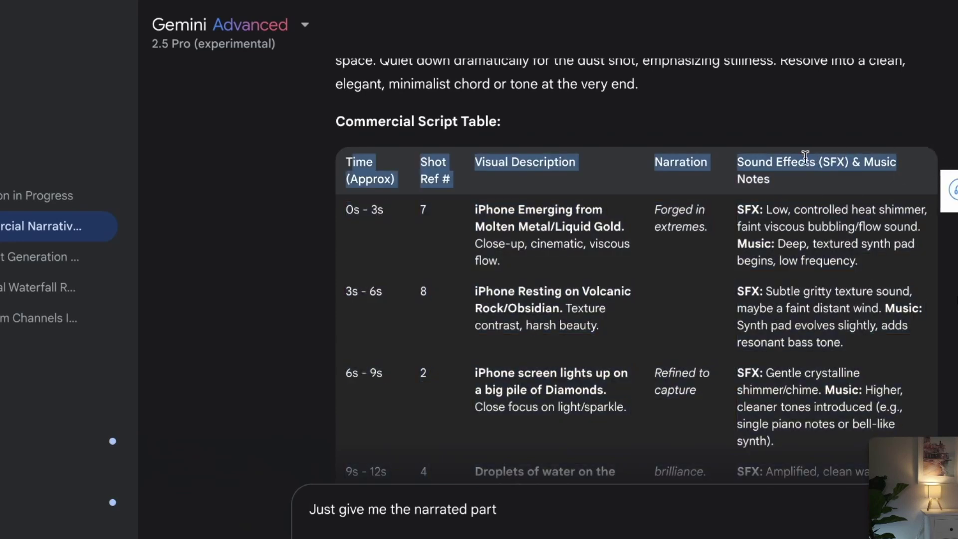
click(870, 165)
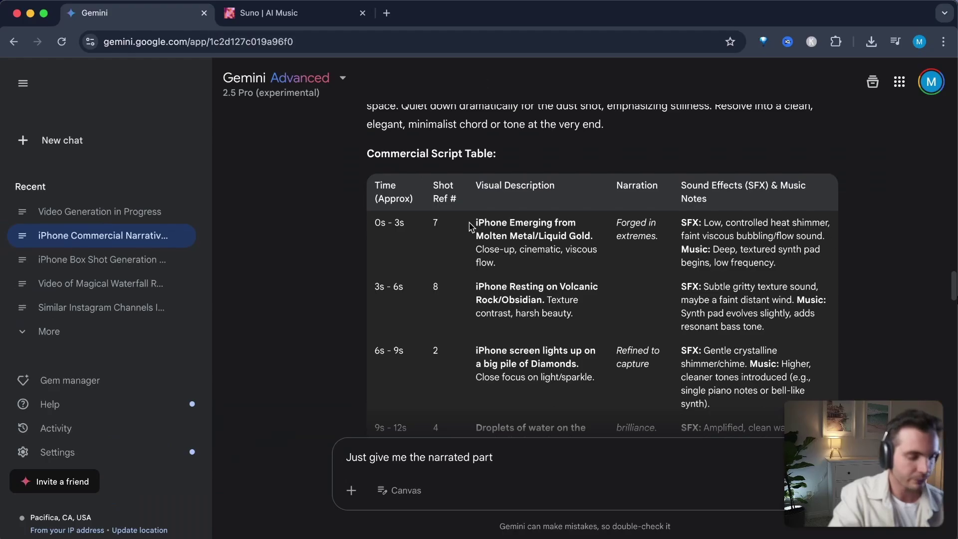
triple_click(642, 234)
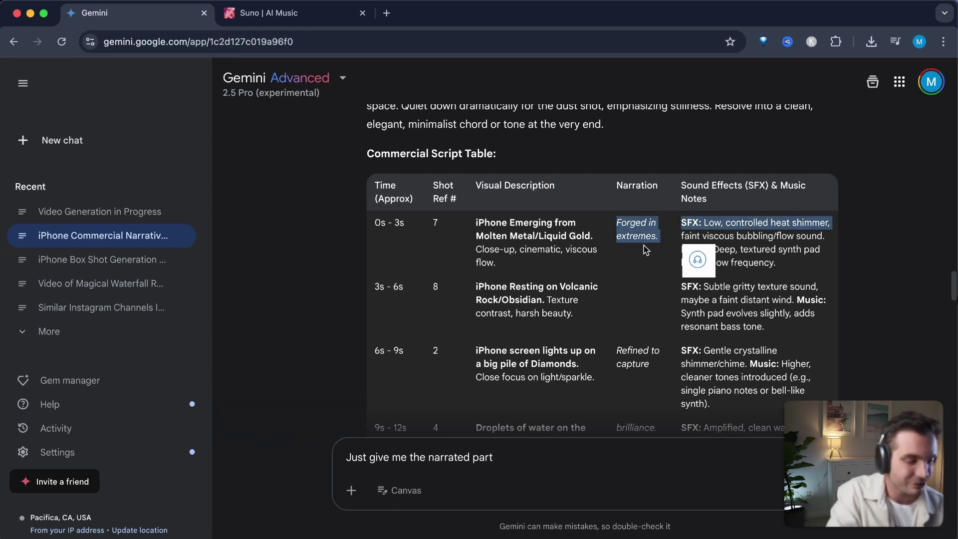
drag(601, 257, 507, 245)
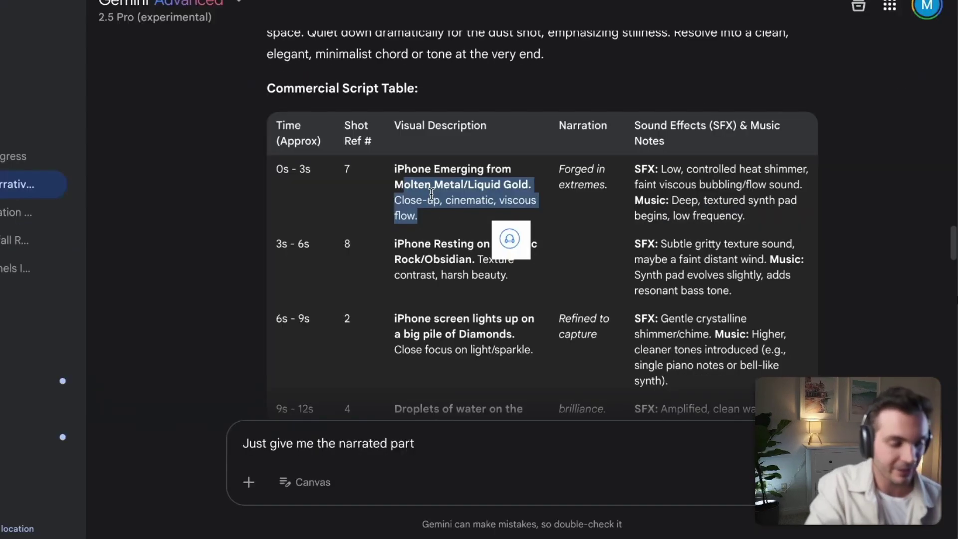
click(432, 194)
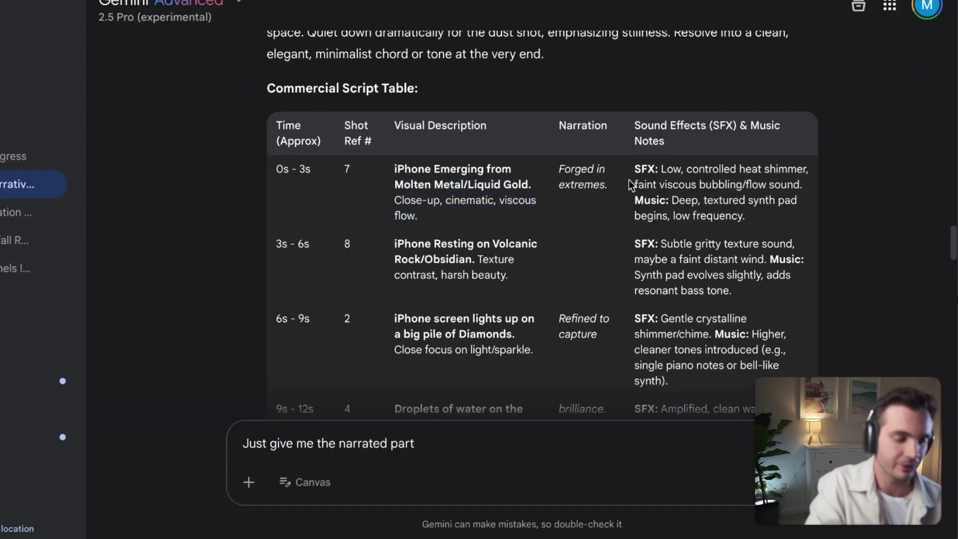
drag(631, 168, 804, 193)
key(super+c)
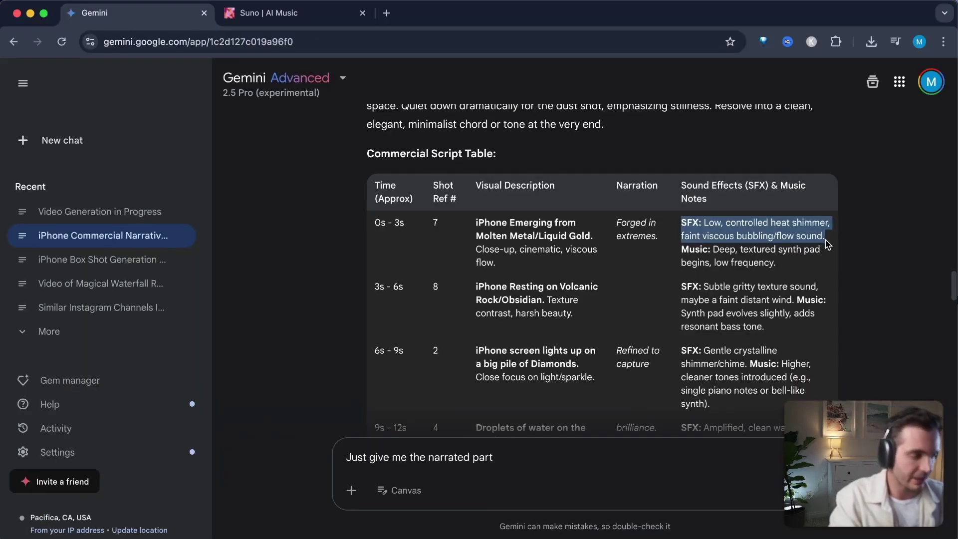
Replace the prompt with the pasted heat-shimmer SFX text, removing the 'SFX:' prefix
key(super+grave)
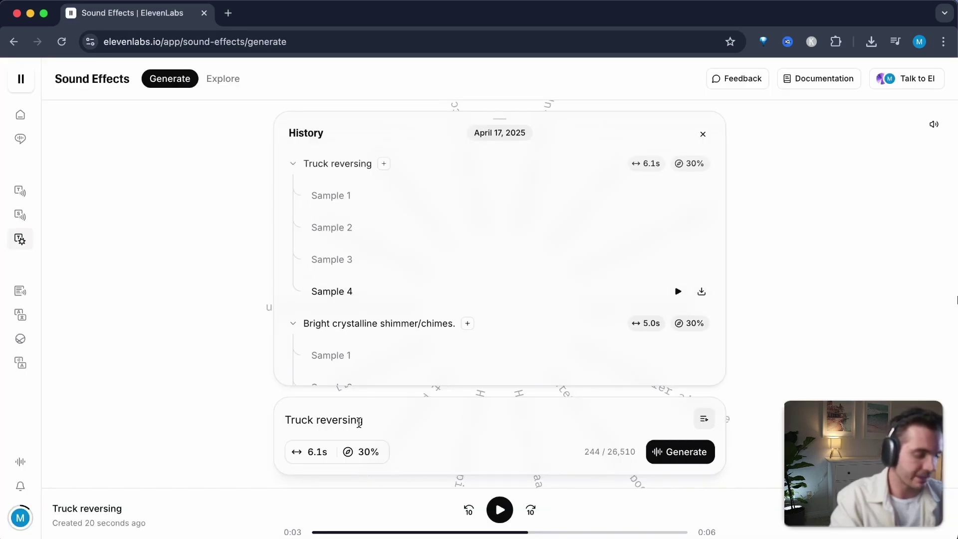
triple_click(358, 421)
key(super+v)
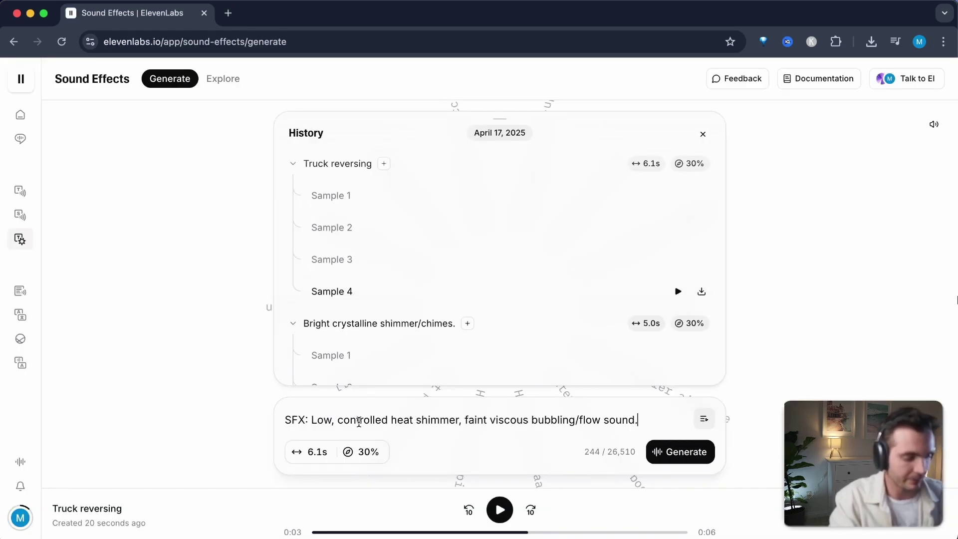
key(super+grave)
drag(374, 222, 422, 229)
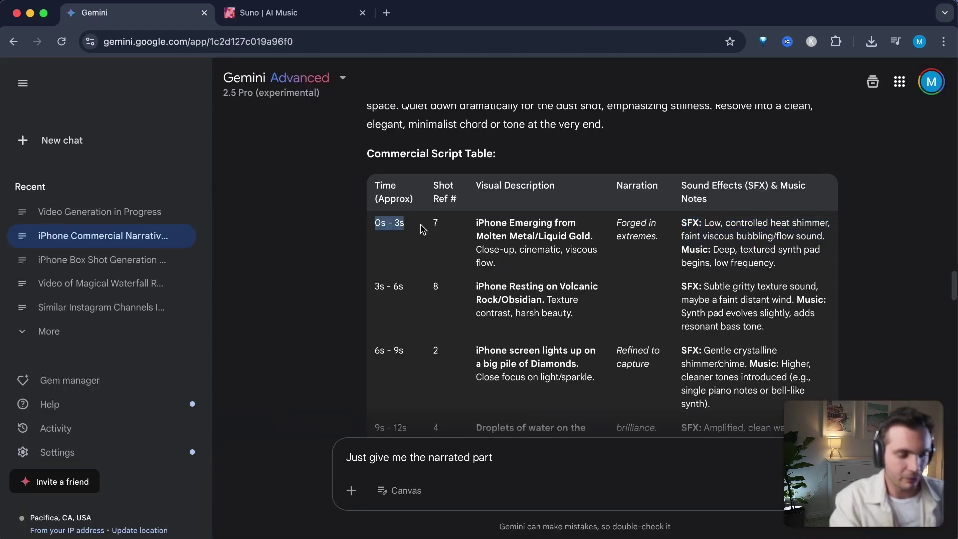
key(super+grave)
drag(151, 394, 104, 402)
click(174, 395)
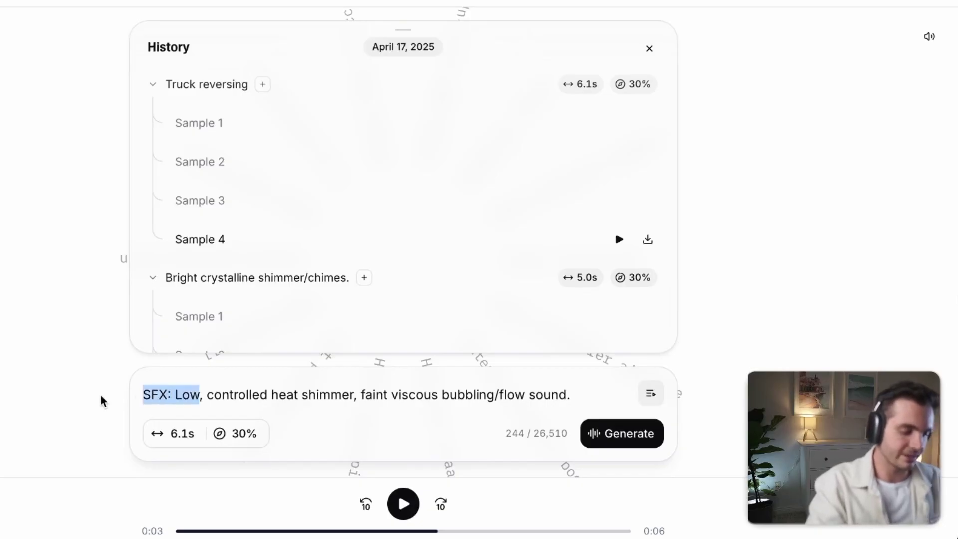
text(Low)
Set the duration to 5.0 s and generate the heat shimmer samples
click(175, 433)
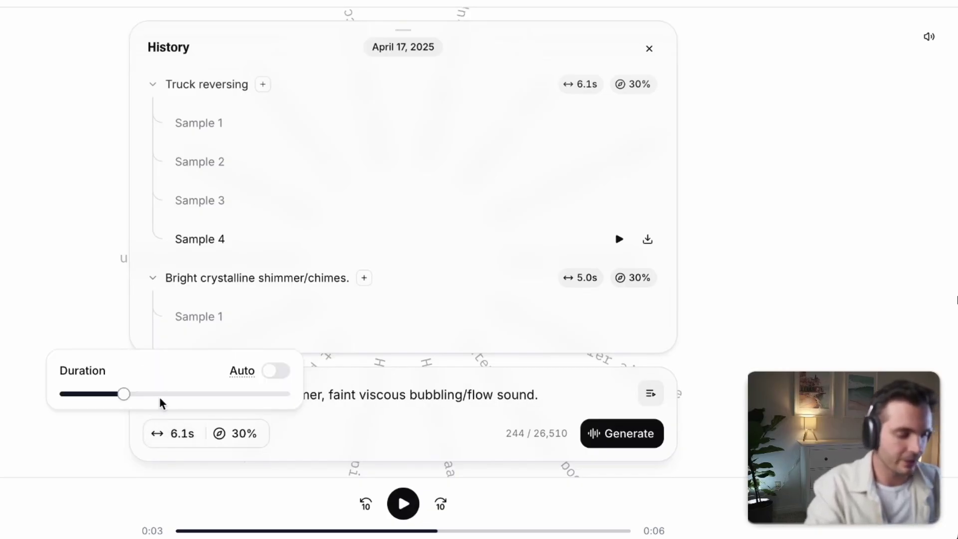
click(178, 435)
click(177, 435)
click(107, 396)
drag(109, 399, 111, 399)
click(542, 399)
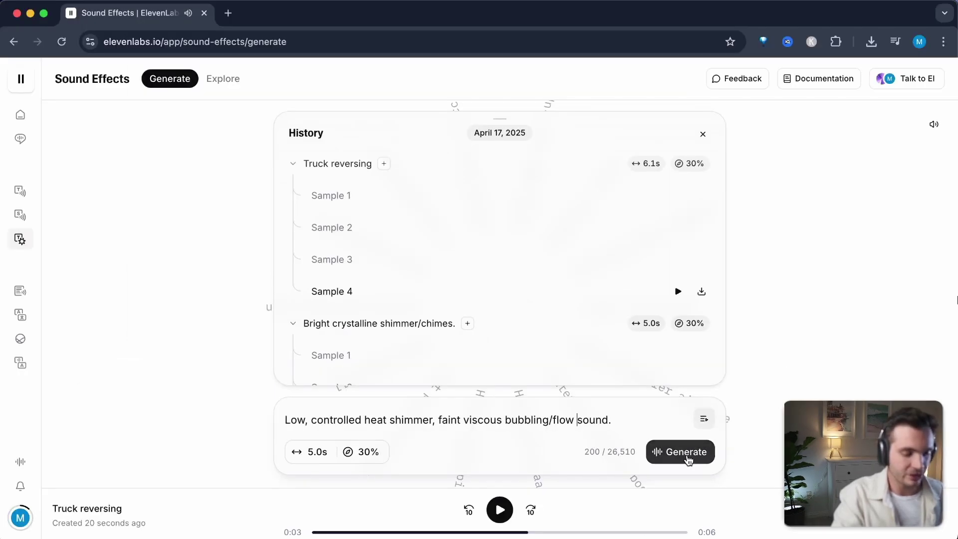
click(688, 460)
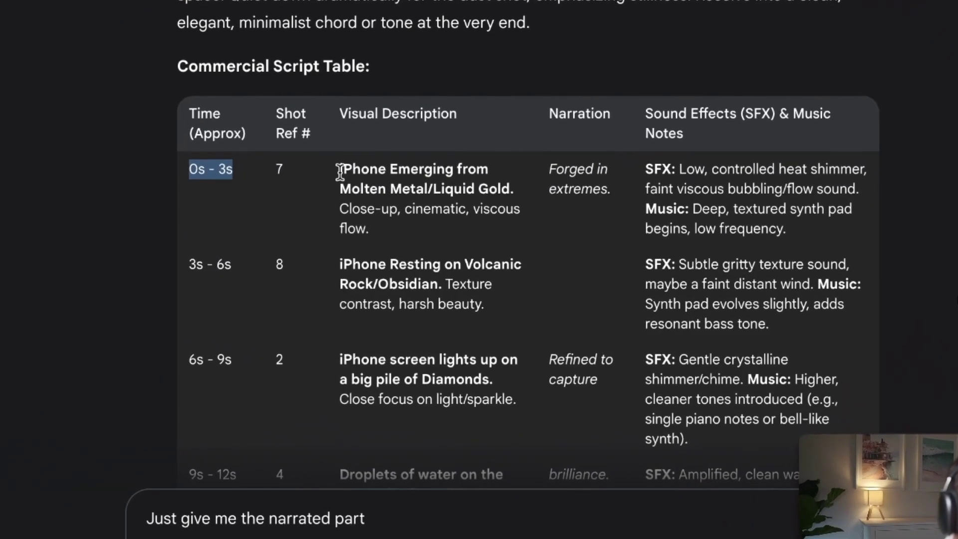
Check the first shot's visual and narration lines, then play heat shimmer Samples 1–3
drag(339, 169, 471, 216)
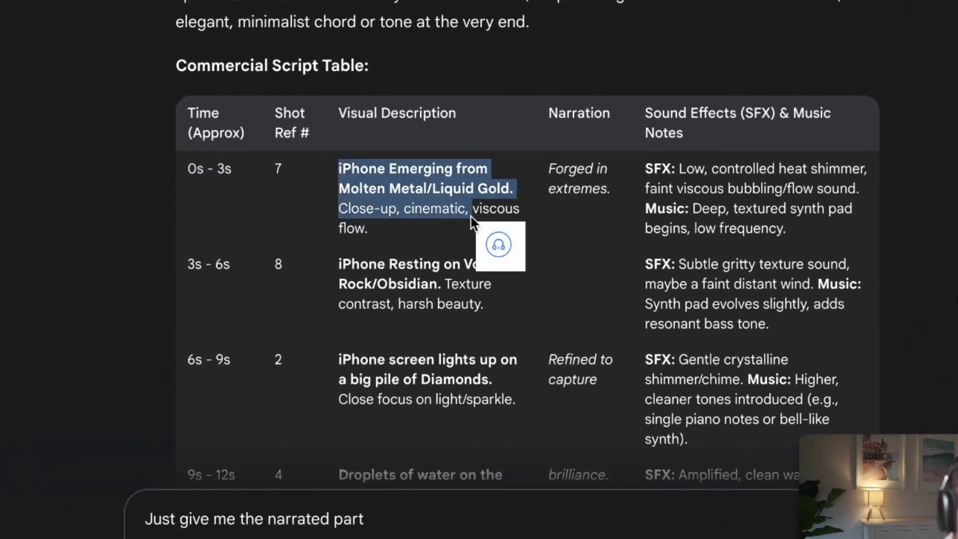
drag(554, 169, 619, 198)
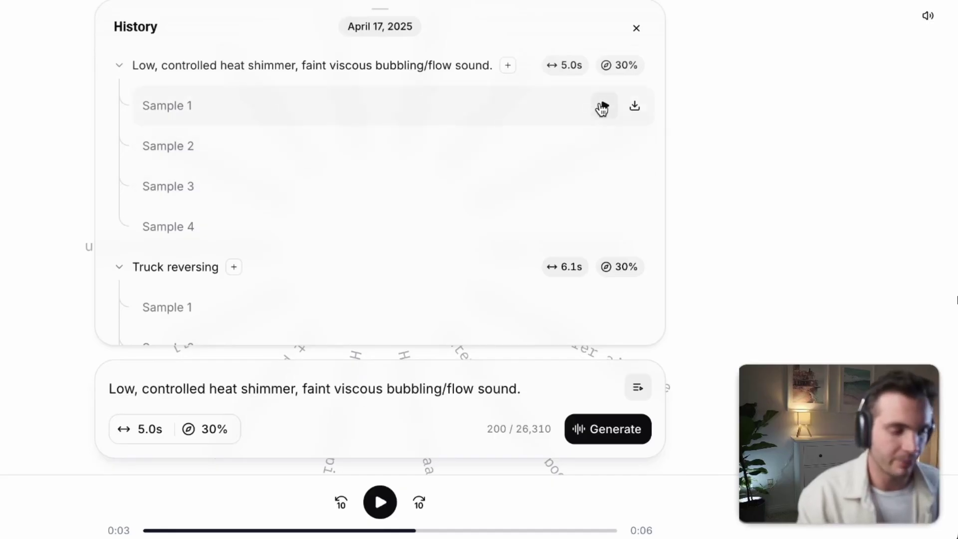
click(601, 107)
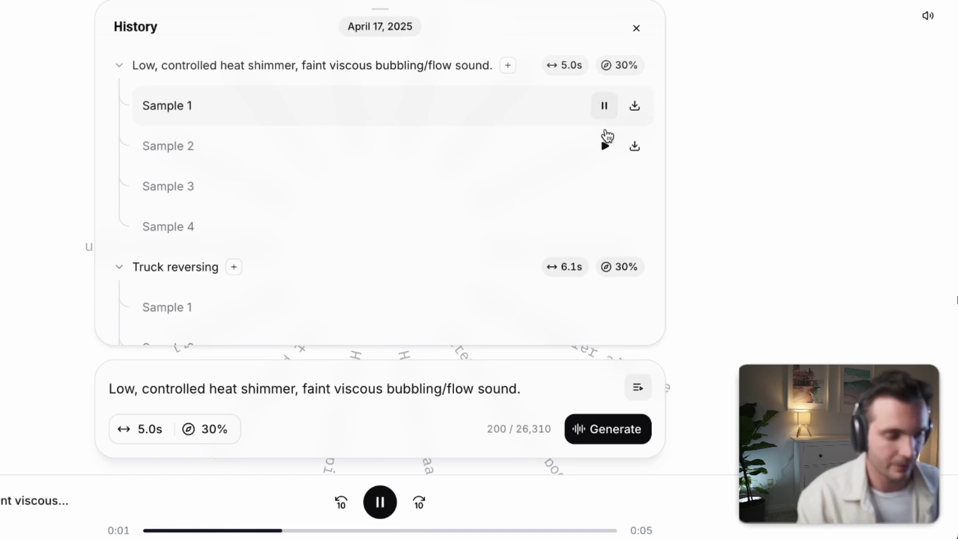
click(604, 145)
click(606, 186)
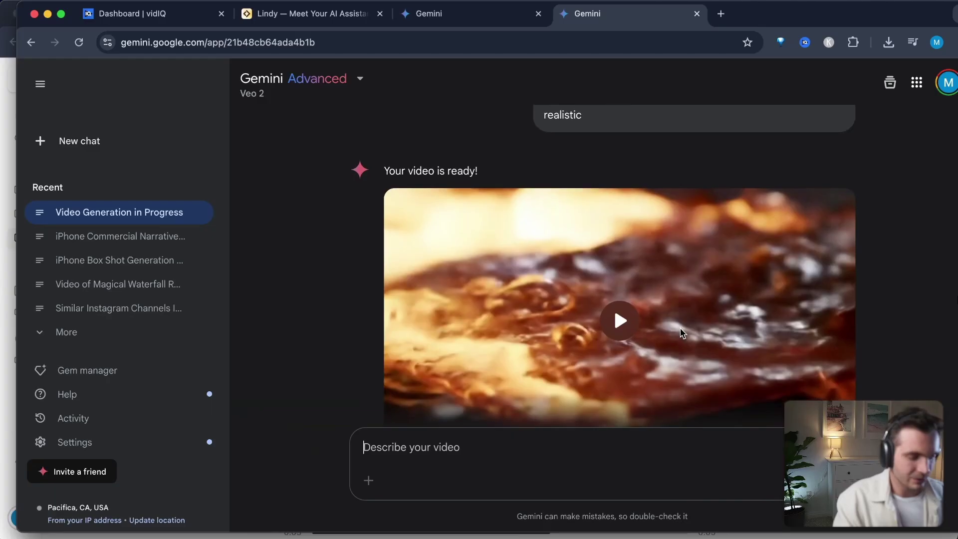
Play the Veo 2 molten-metal clip in Gemini and pause it at 0:04
scroll(679, 331, down, 2)
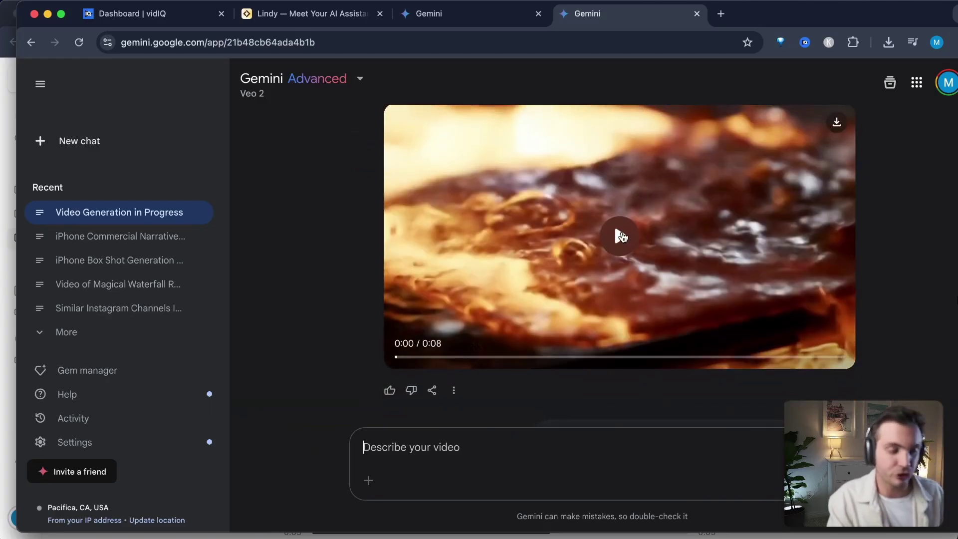
click(620, 236)
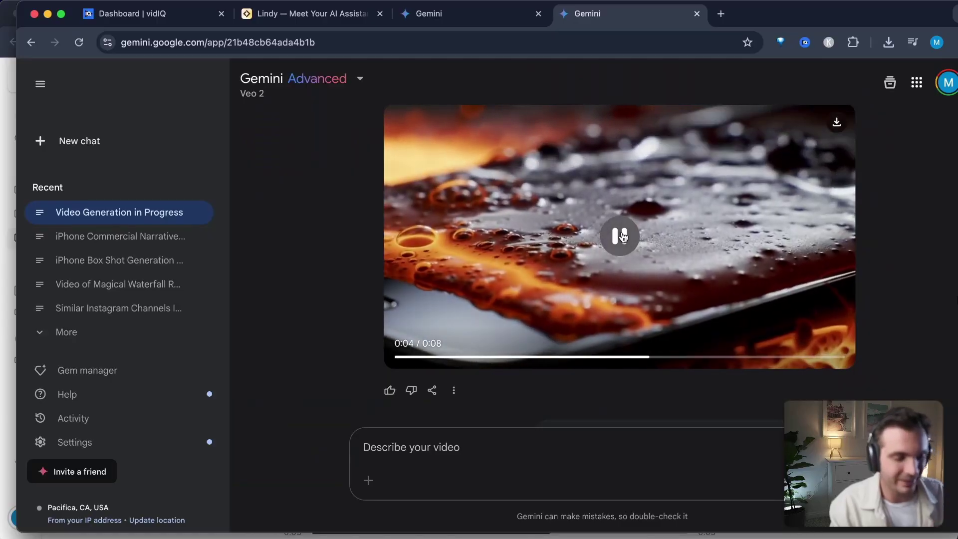
click(620, 235)
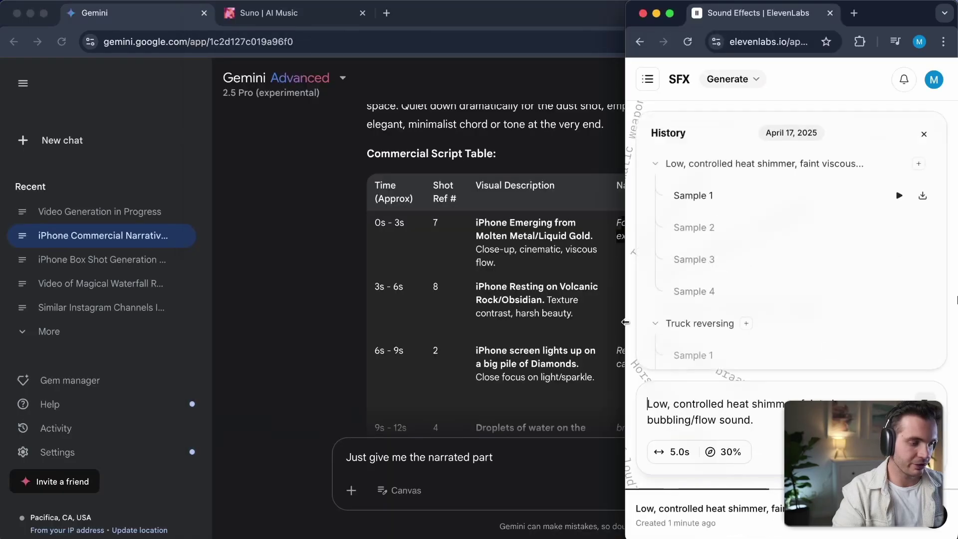
Tile ElevenLabs on the right half and Gemini on the left half
drag(620, 324, 421, 324)
click(382, 323)
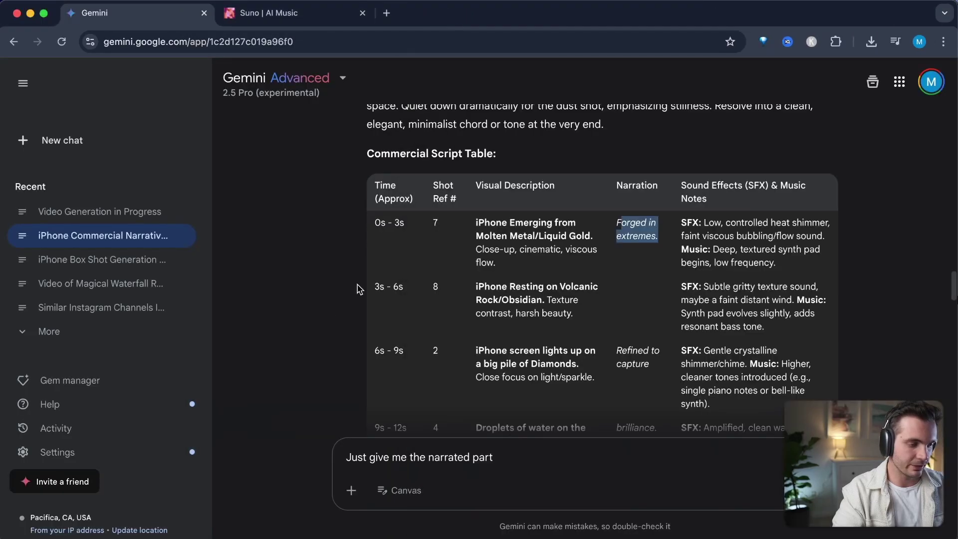
drag(955, 284, 515, 284)
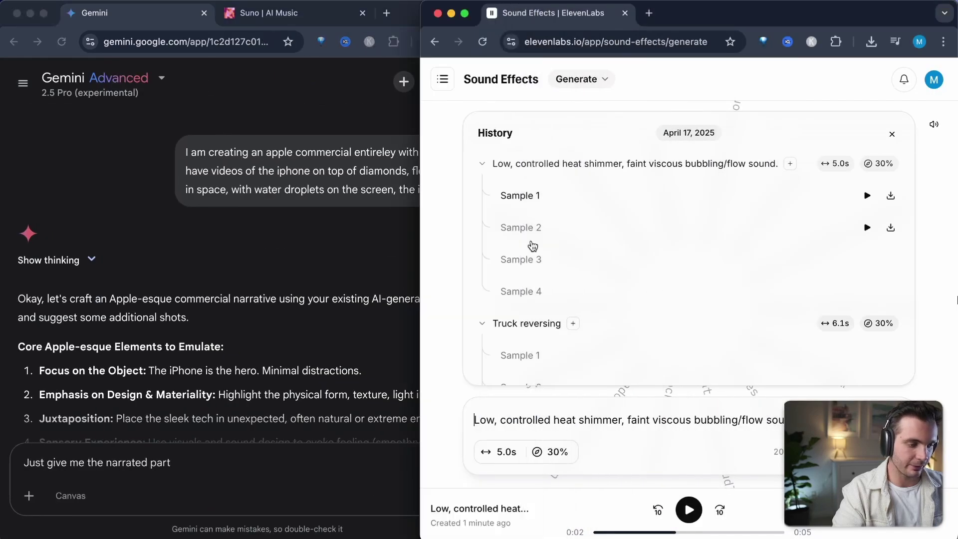
scroll(279, 308, down, 15)
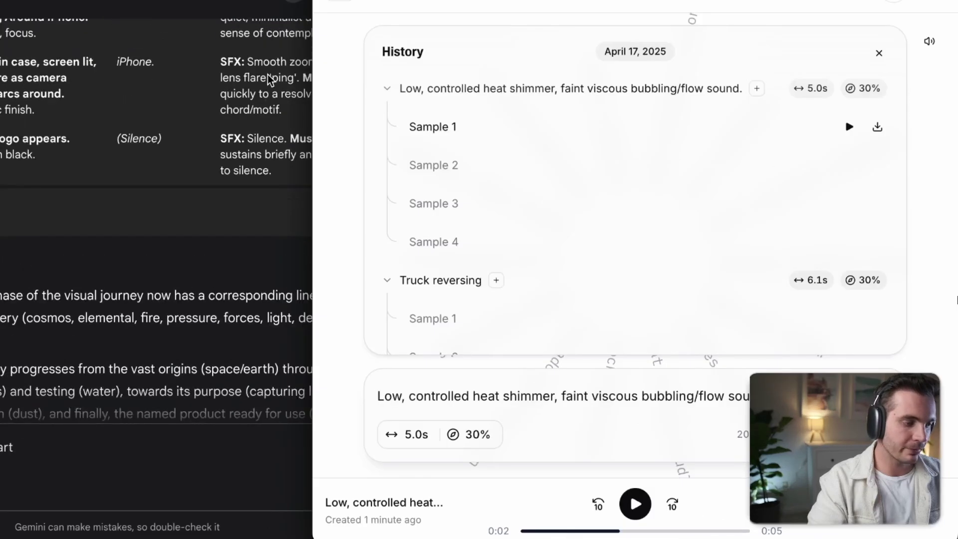
scroll(252, 198, up, 7)
Paste 'Bright crystalline shimmer/chimes.' as the prompt and set duration to 5.5s
drag(249, 106, 303, 130)
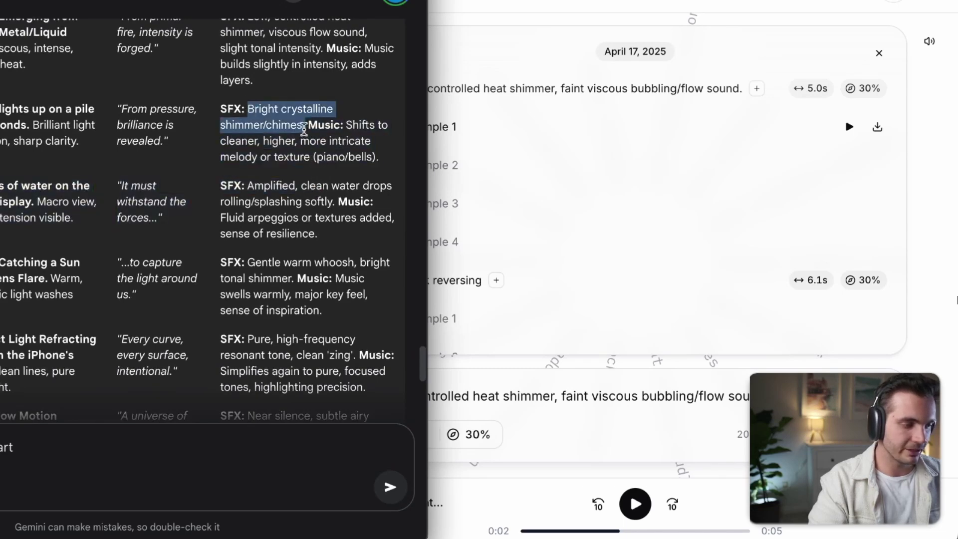
key(super+c)
click(564, 143)
key(super+a)
key(super+v)
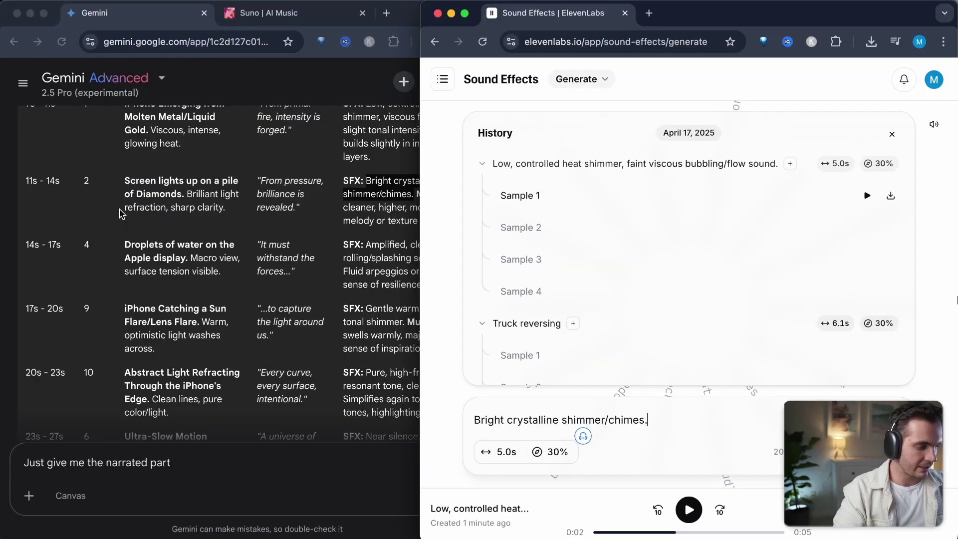
click(7, 191)
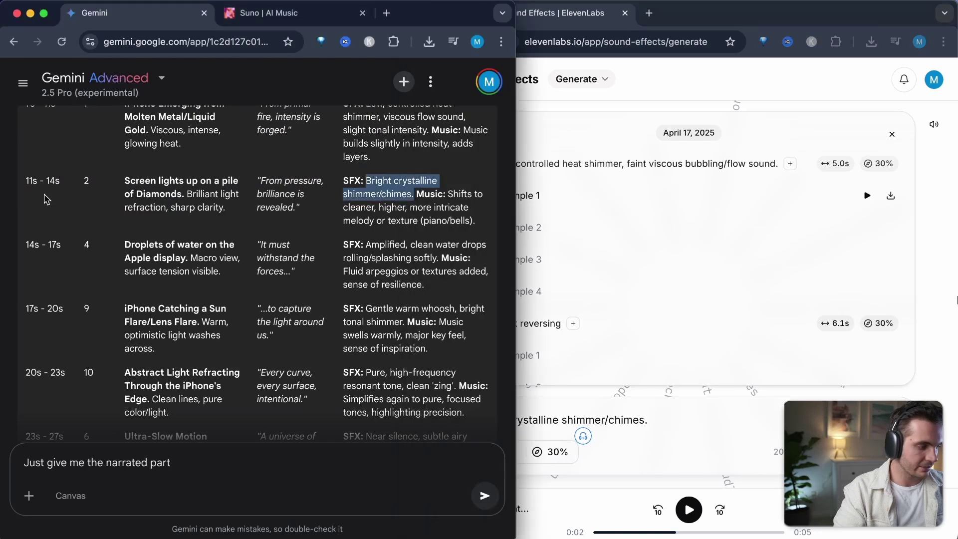
click(657, 439)
click(505, 451)
drag(480, 419, 483, 419)
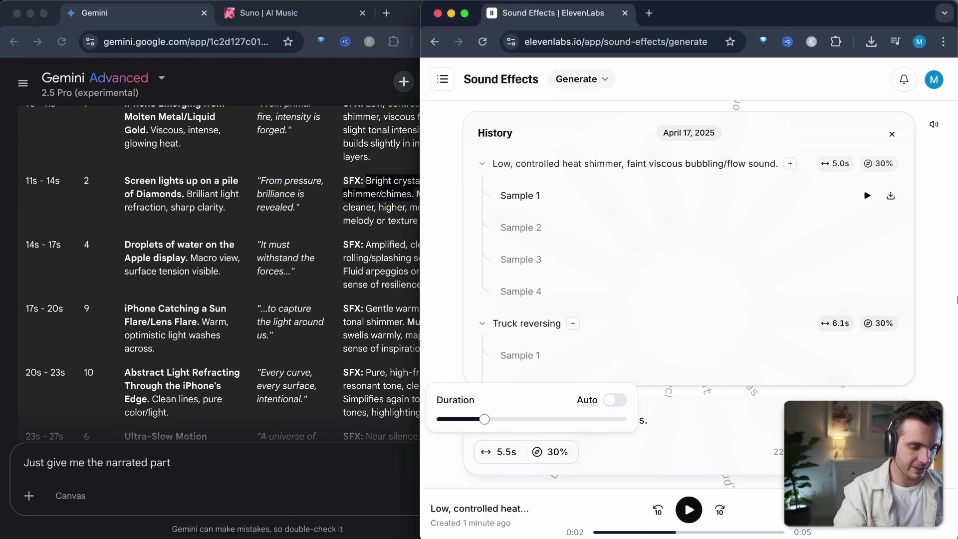
Generate four 5.5s chimes samples, play each, and download Sample 1 as MP3
key(Escape)
click(870, 452)
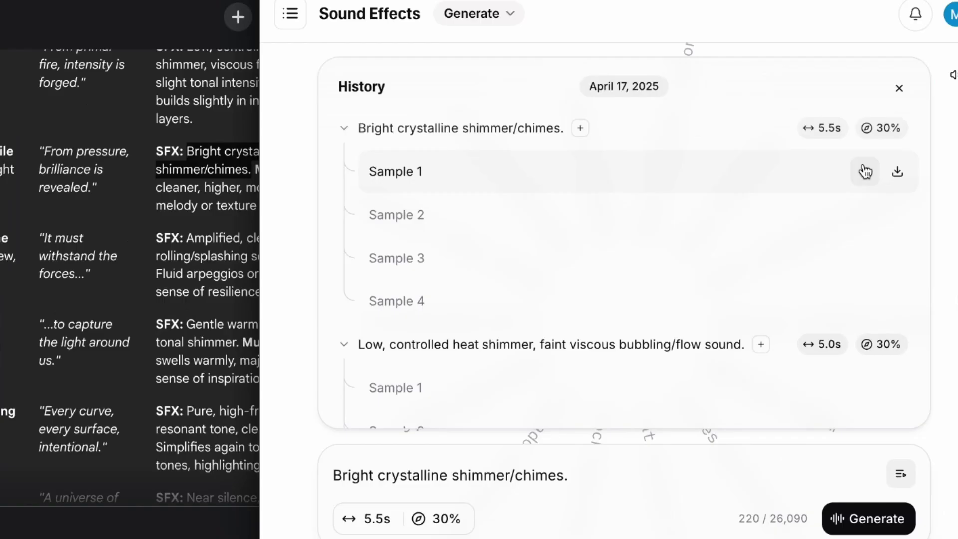
click(866, 213)
click(865, 257)
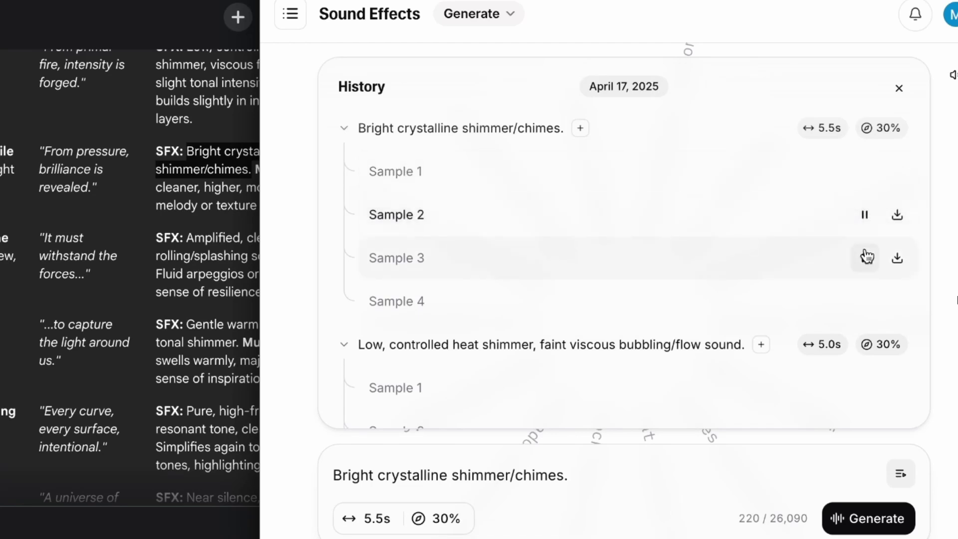
click(865, 302)
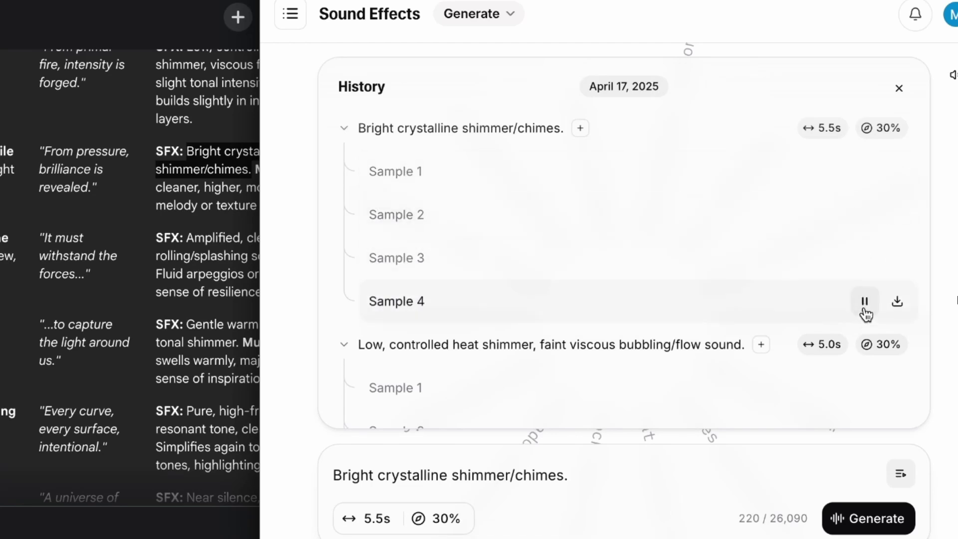
click(865, 171)
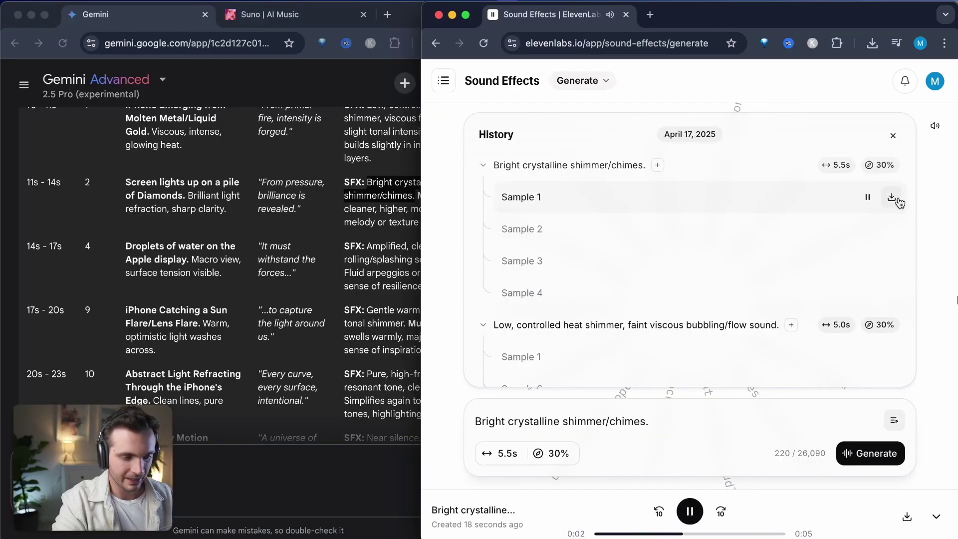
click(896, 200)
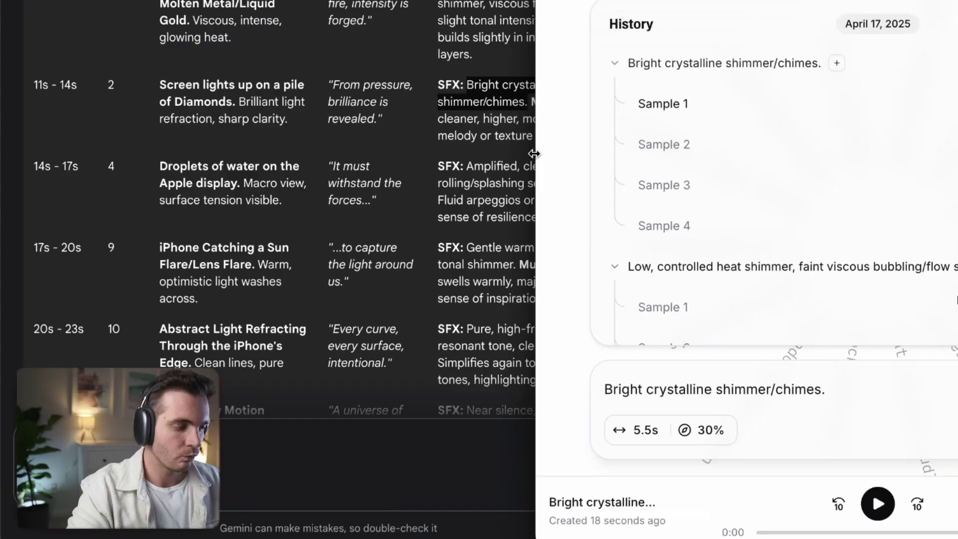
drag(415, 195, 366, 182)
Scroll through the History list and show the downloaded MP3s from the Dock's Downloads stack
click(670, 250)
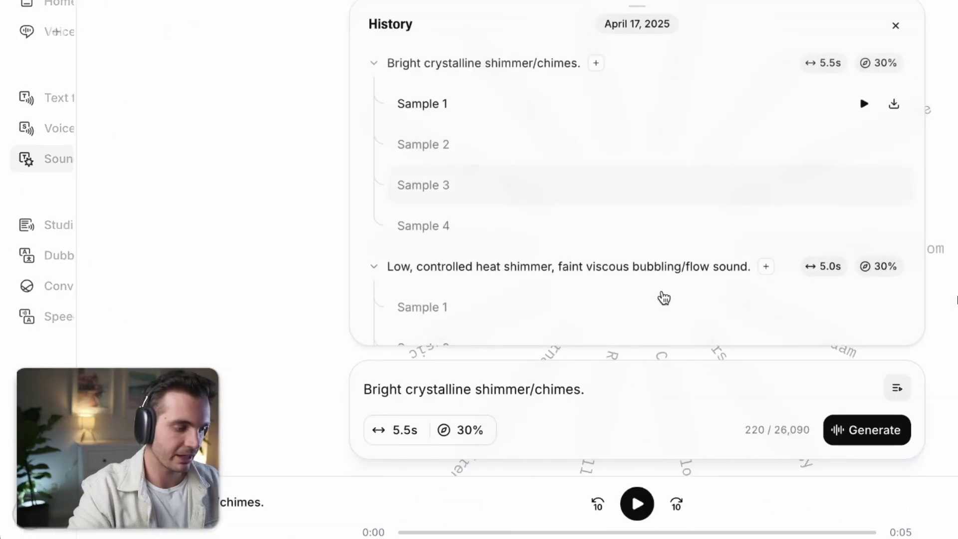
scroll(676, 162, down, 3)
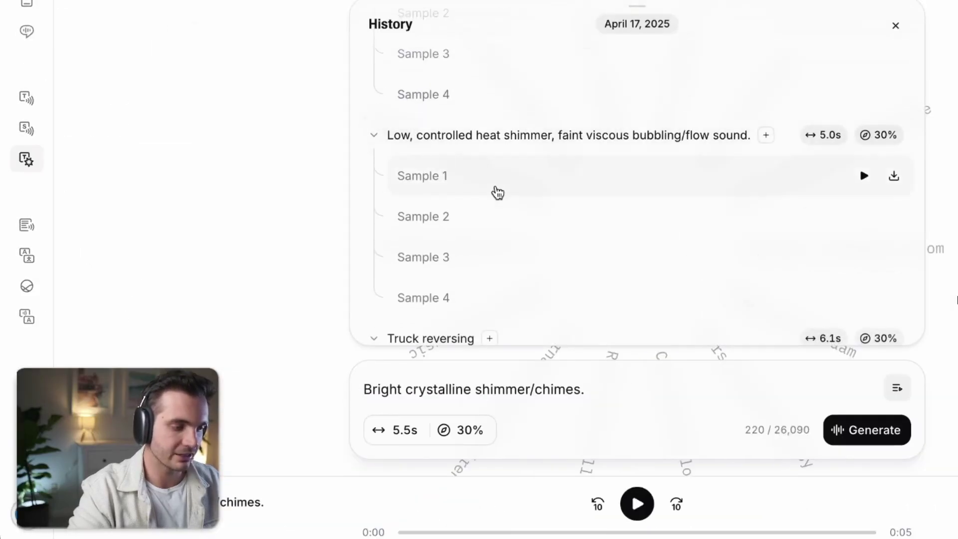
scroll(832, 161, down, 5)
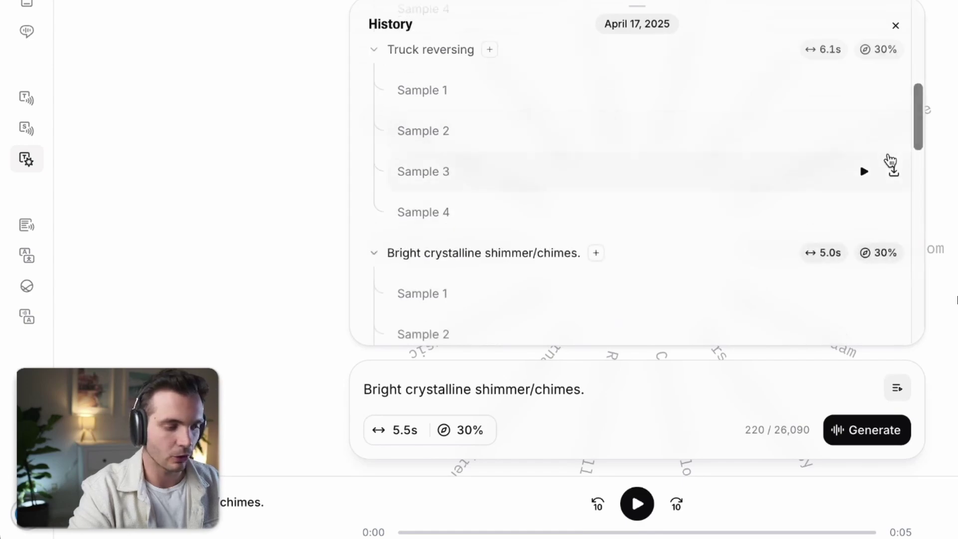
scroll(877, 184, down, 2)
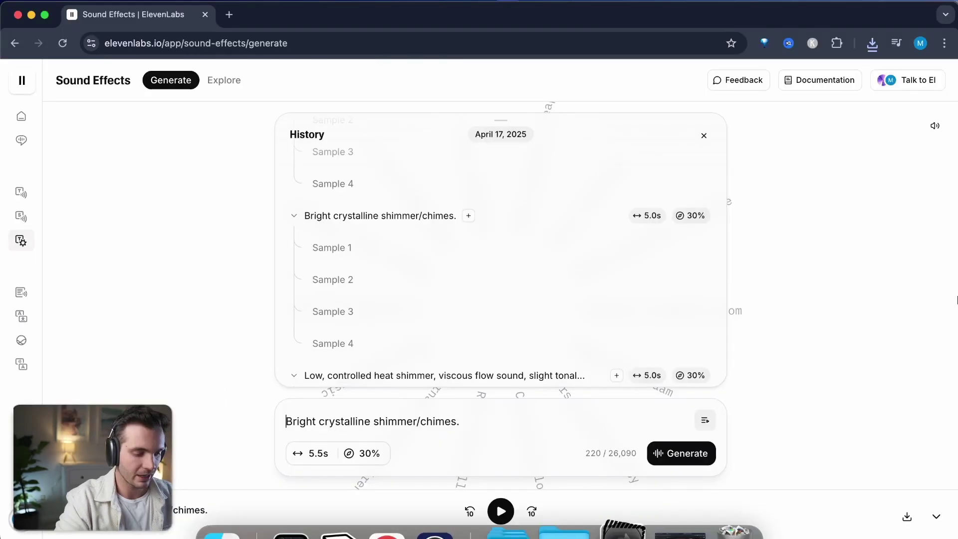
click(788, 531)
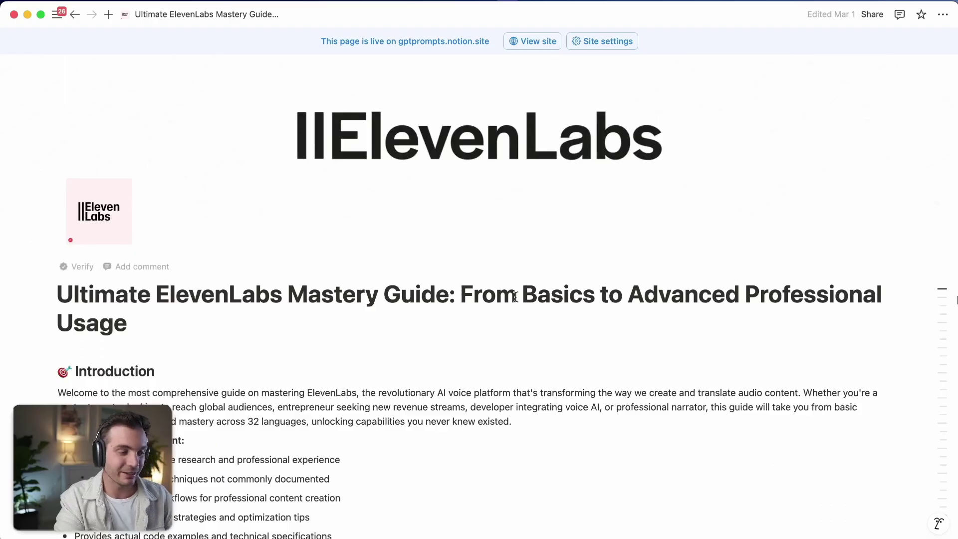
Scroll the ElevenLabs mastery guide down to reach the Emotional Expression Control section
scroll(515, 296, down, 10)
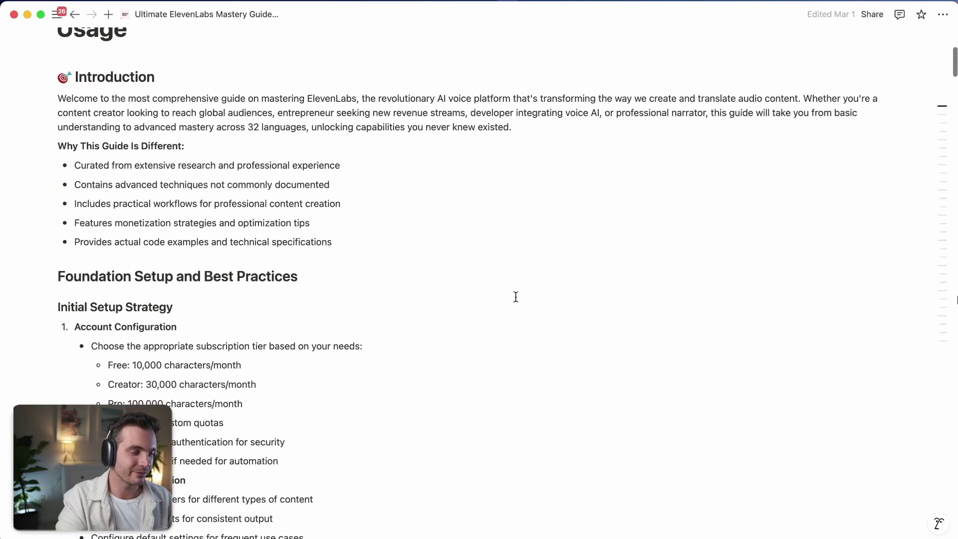
scroll(266, 347, down, 15)
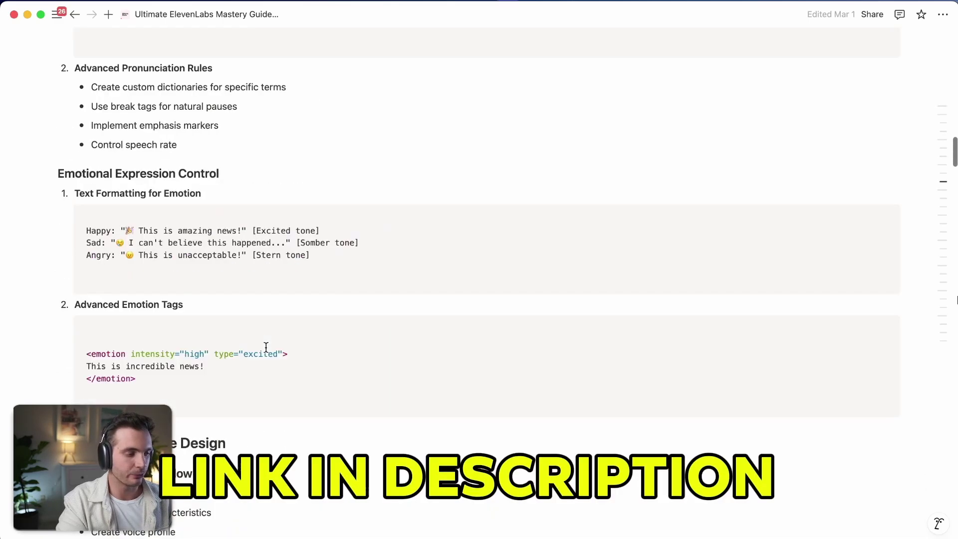
drag(152, 243, 333, 282)
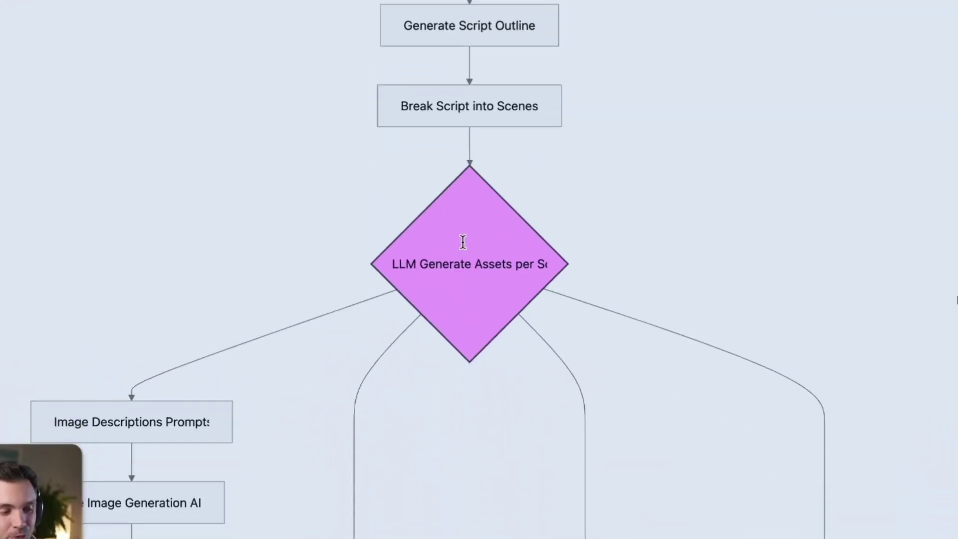
Scroll the flowchart past the image, narration TTS and sound-design branches to Final Video Output
scroll(463, 242, down, 5)
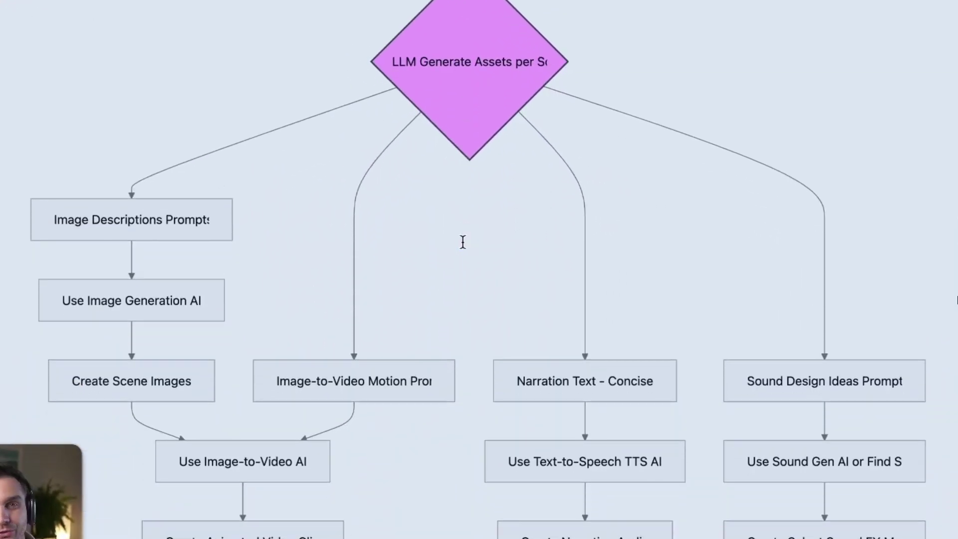
scroll(463, 241, down, 5)
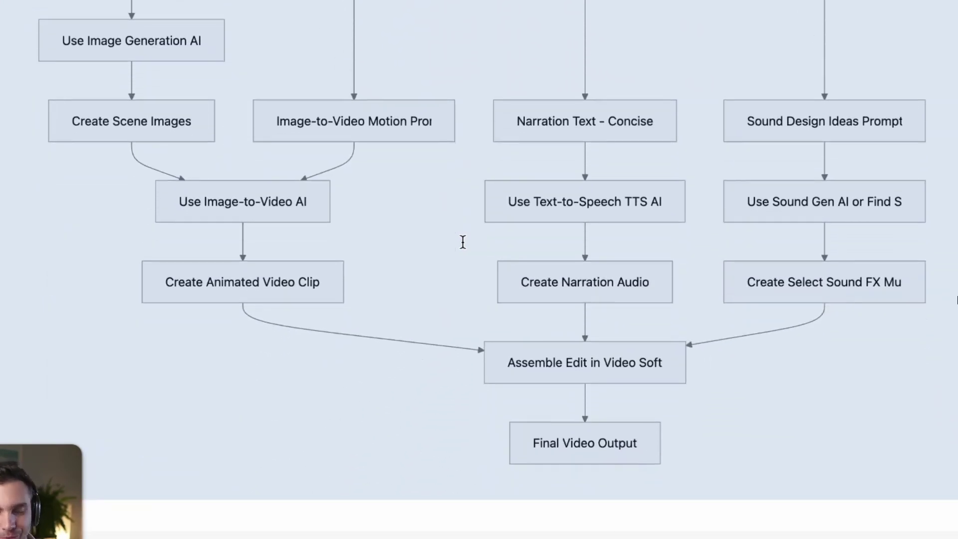